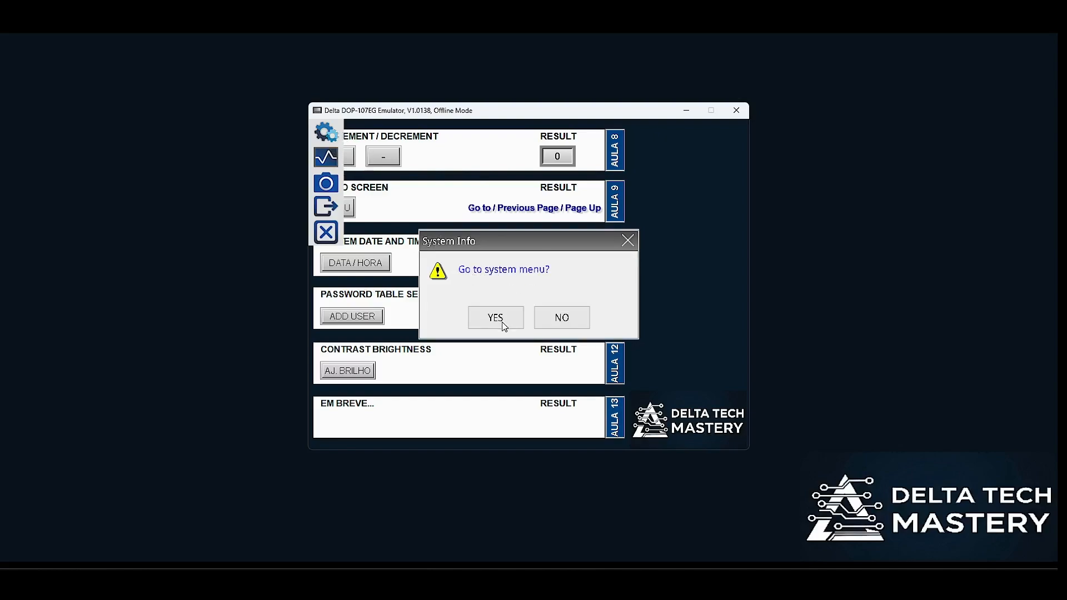
Enter the system menu, open the display page of System Setting and lower the brightness to about the middle.
left_click(504, 326)
left_click(361, 238)
left_click(530, 417)
left_click(634, 267)
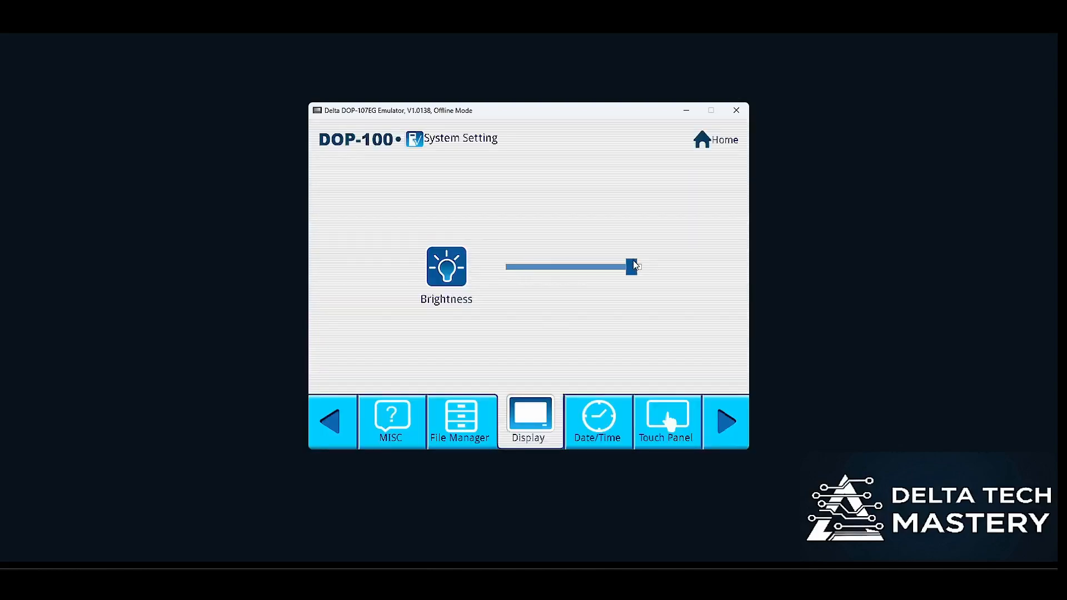
left_click_drag(637, 265, 582, 274)
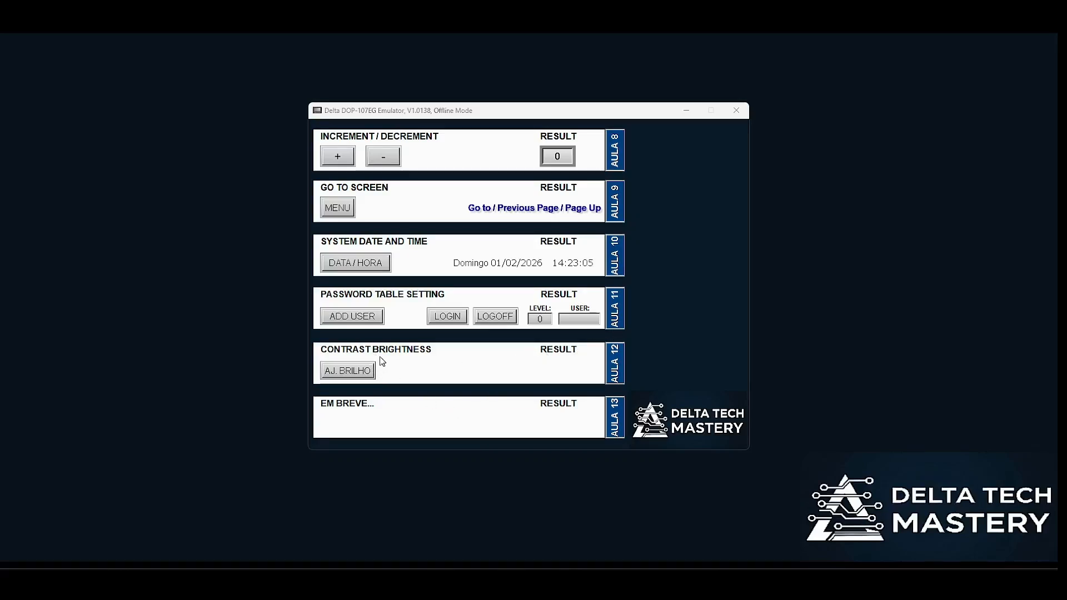
Adjust the display brightness around its midpoint using AJ. BRILHO on the project screen and close the brightness window.
left_click(356, 375)
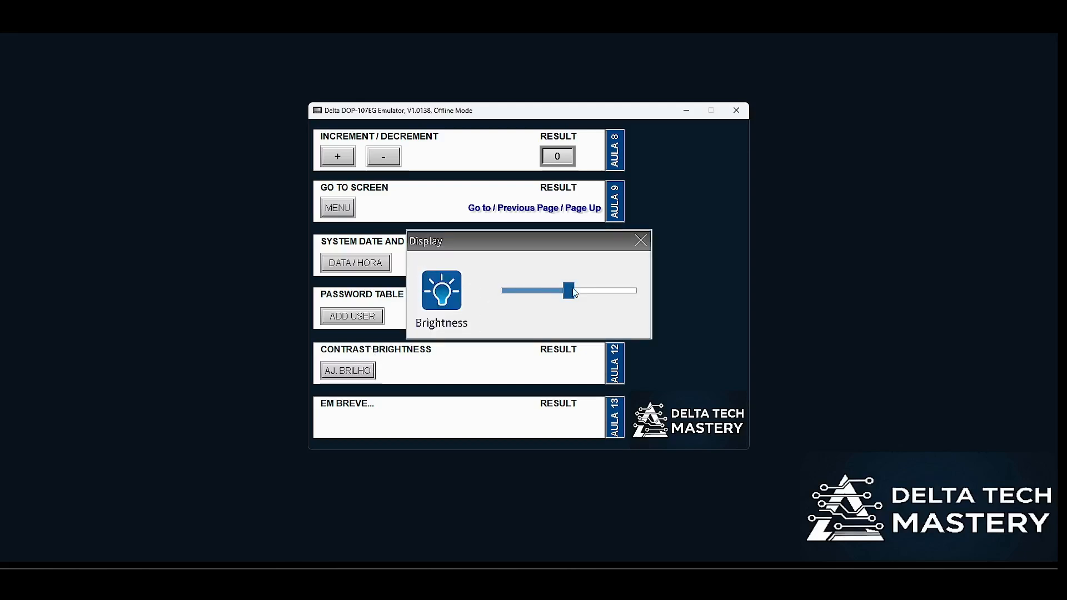
mouse_move(571, 293)
left_mouse_down()
mouse_move(507, 294)
mouse_move(622, 290)
mouse_move(528, 295)
mouse_move(581, 291)
left_mouse_up()
left_click(641, 242)
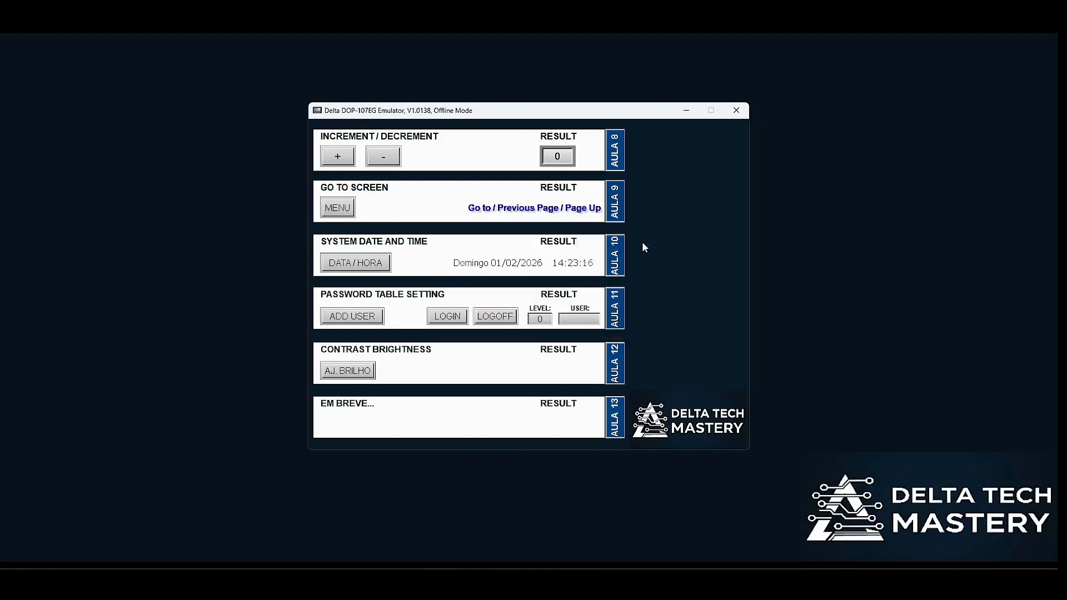
Adjust the display brightness around its midpoint through the HMI's System Setting and return to the project screen.
right_click(422, 203)
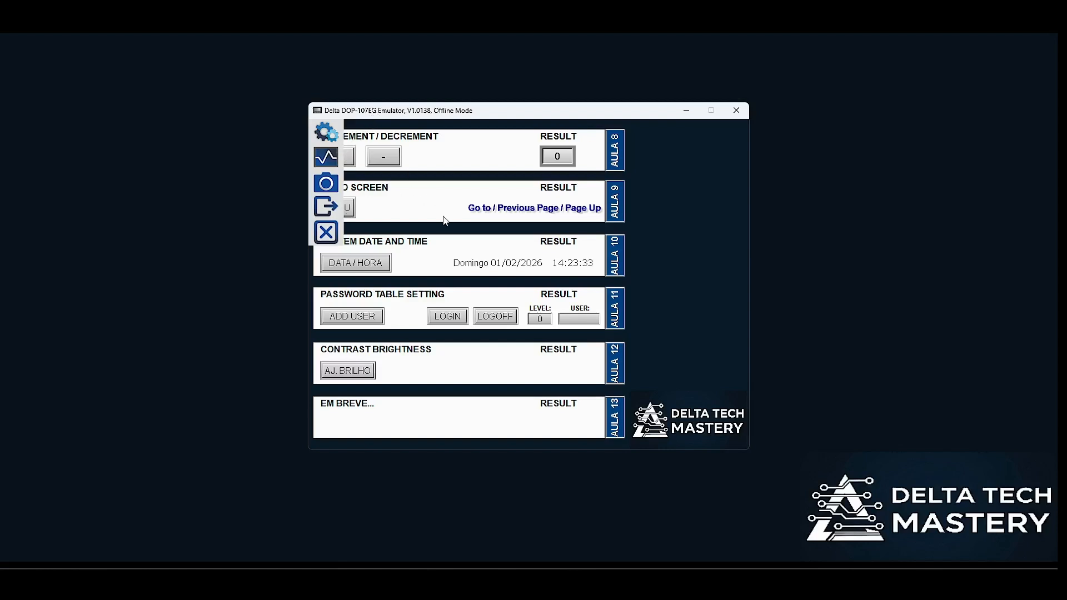
left_click(332, 138)
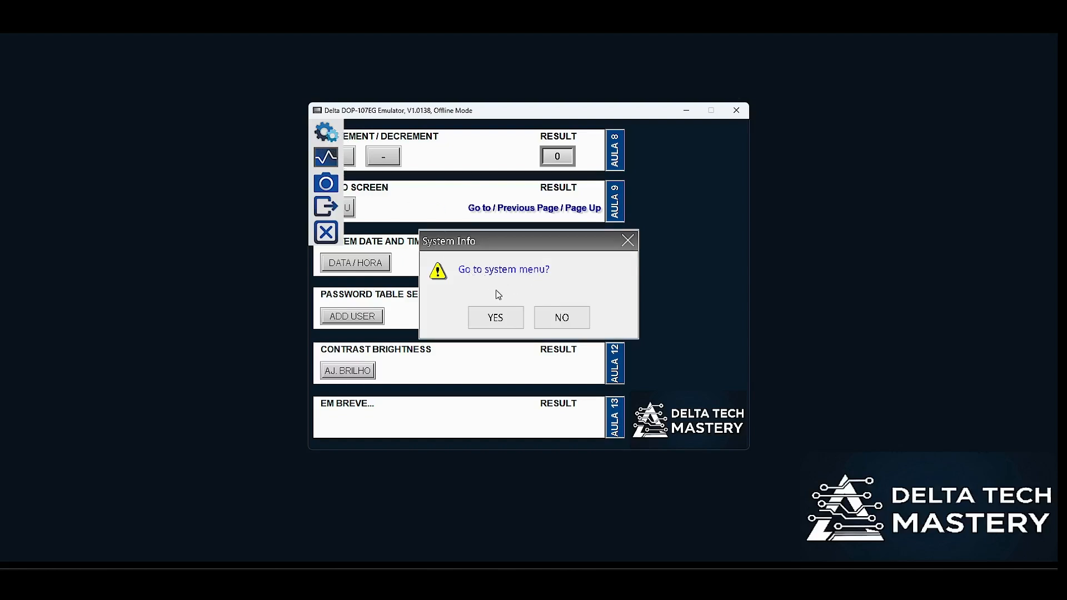
left_click(497, 319)
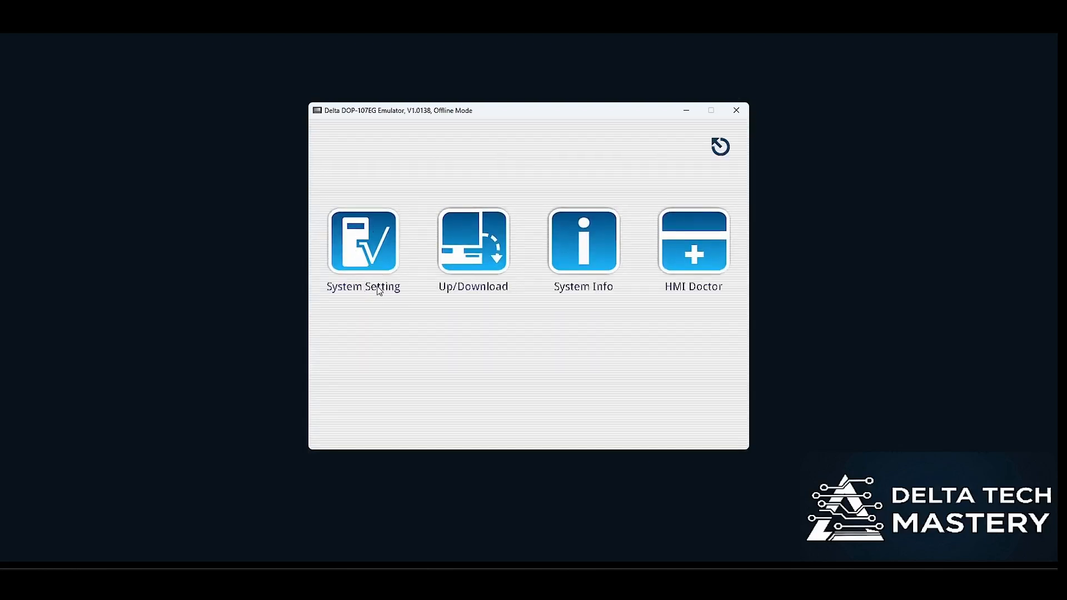
left_click(372, 262)
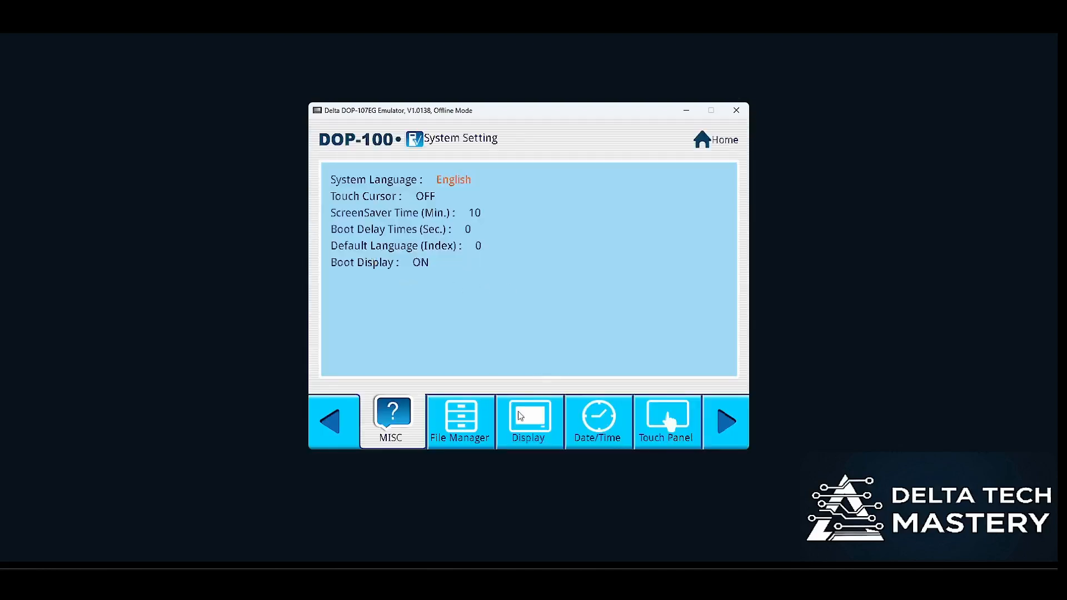
left_click(537, 422)
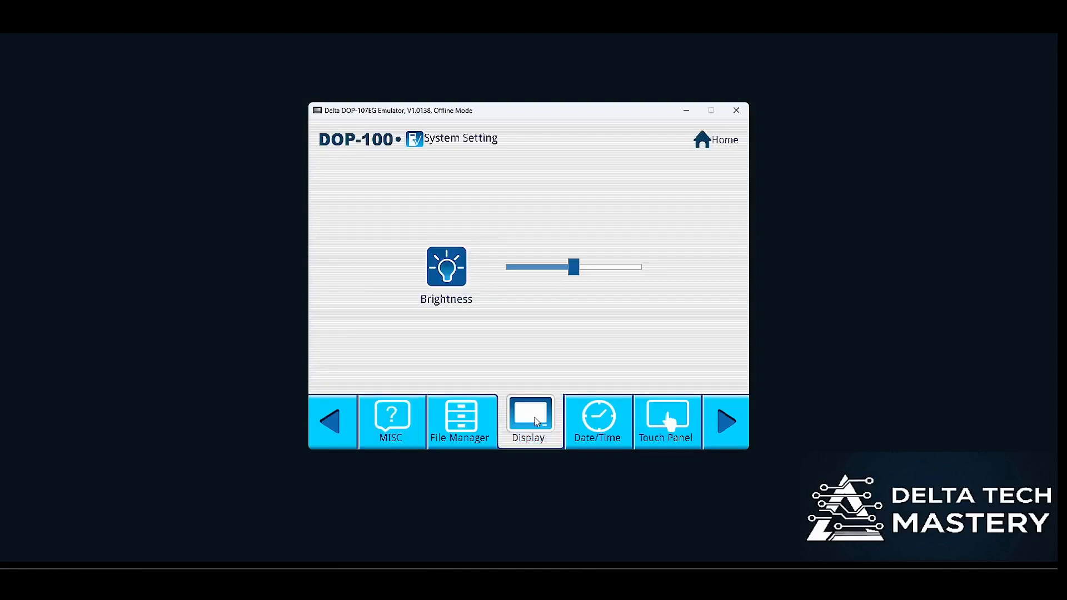
mouse_move(575, 270)
left_mouse_down()
mouse_move(510, 268)
mouse_move(625, 268)
mouse_move(548, 268)
mouse_move(614, 276)
mouse_move(540, 278)
mouse_move(543, 267)
mouse_move(564, 268)
left_mouse_up()
left_click(710, 145)
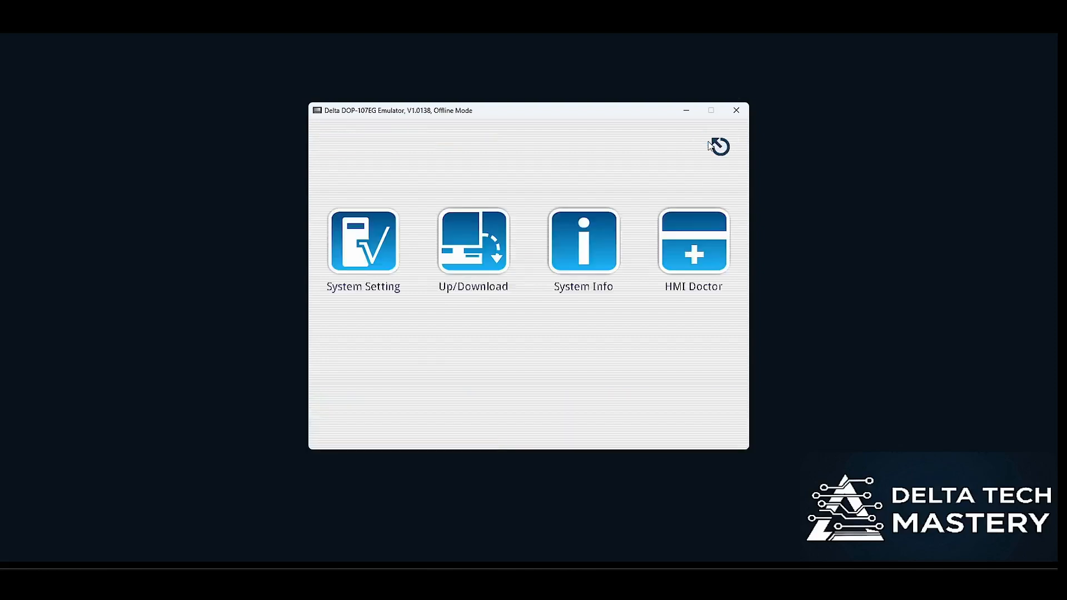
left_click(726, 146)
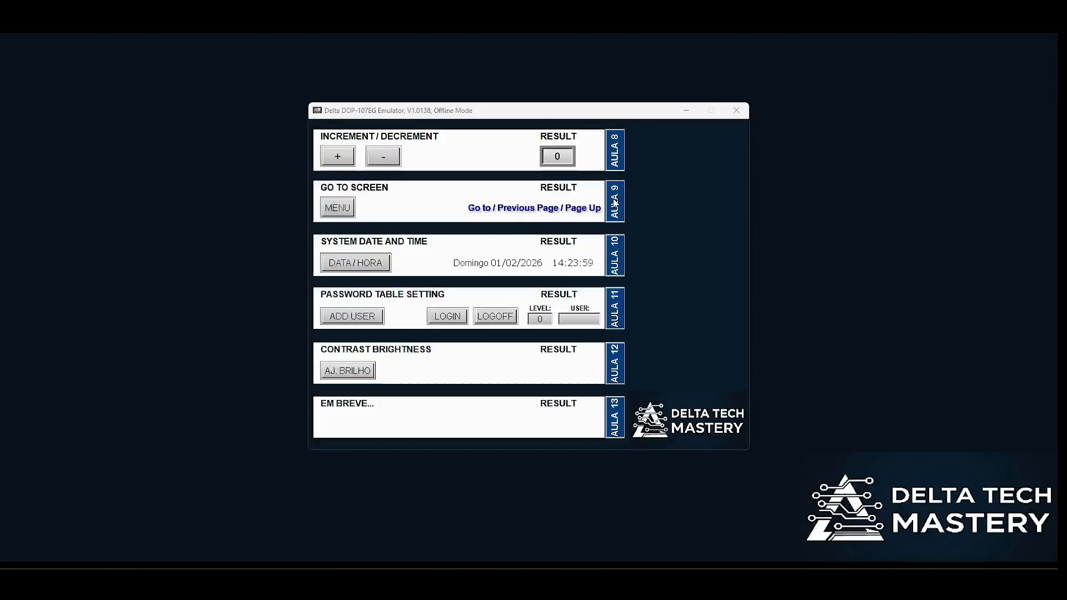
Raise the brightness to about three quarters using AJ. BRILHO, close its window and end the simulation.
left_click(373, 370)
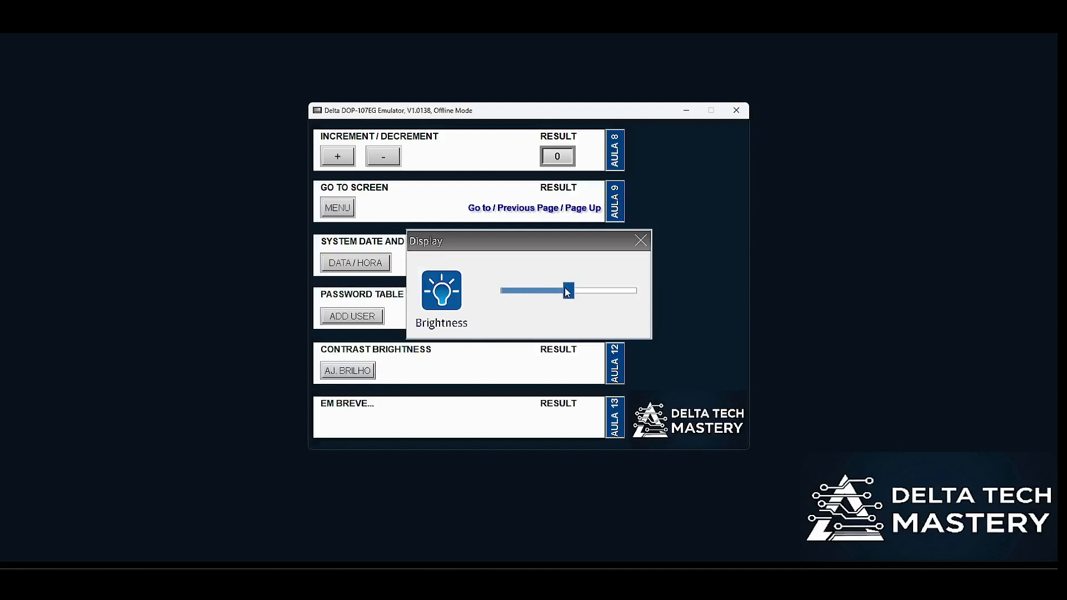
left_click_drag(567, 292, 613, 286)
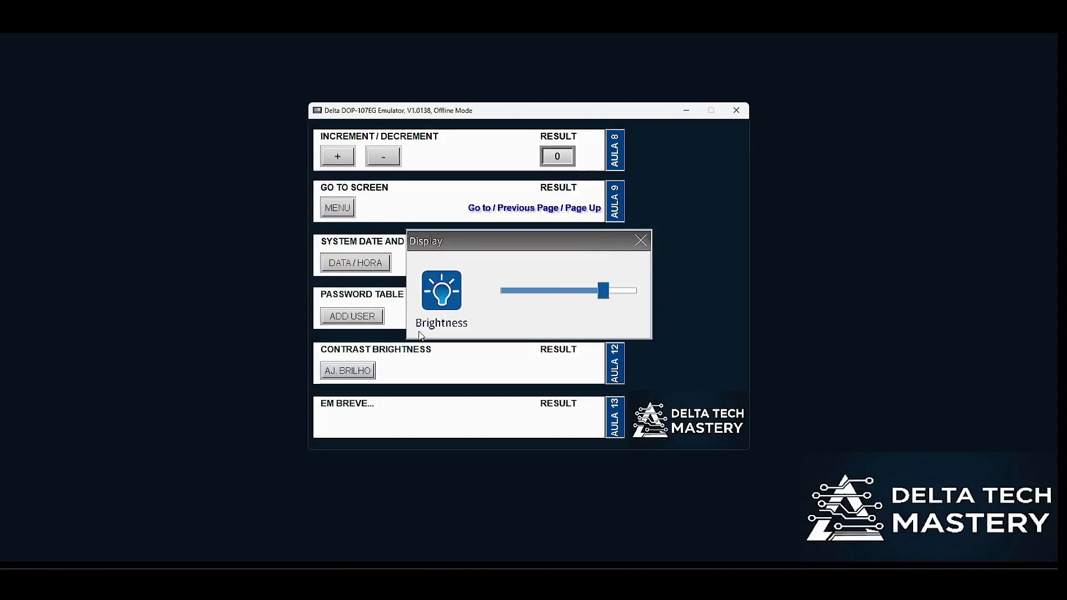
left_click(642, 242)
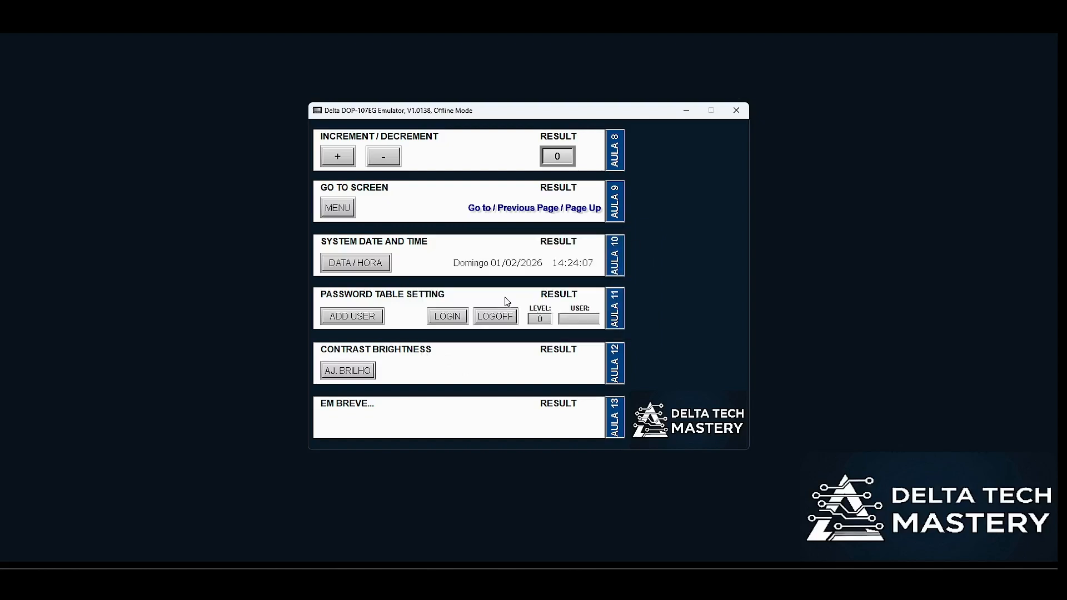
left_click(735, 112)
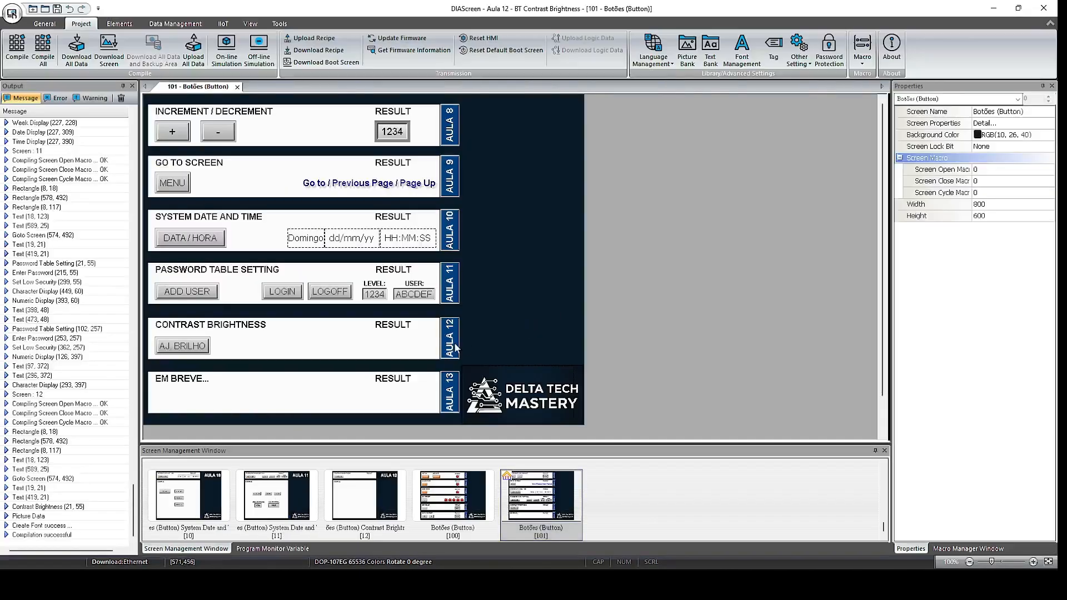
Place a Contrast Brightness button about 127 by 69 px in the EXEMPLE area of screen 12.
double_click(387, 484)
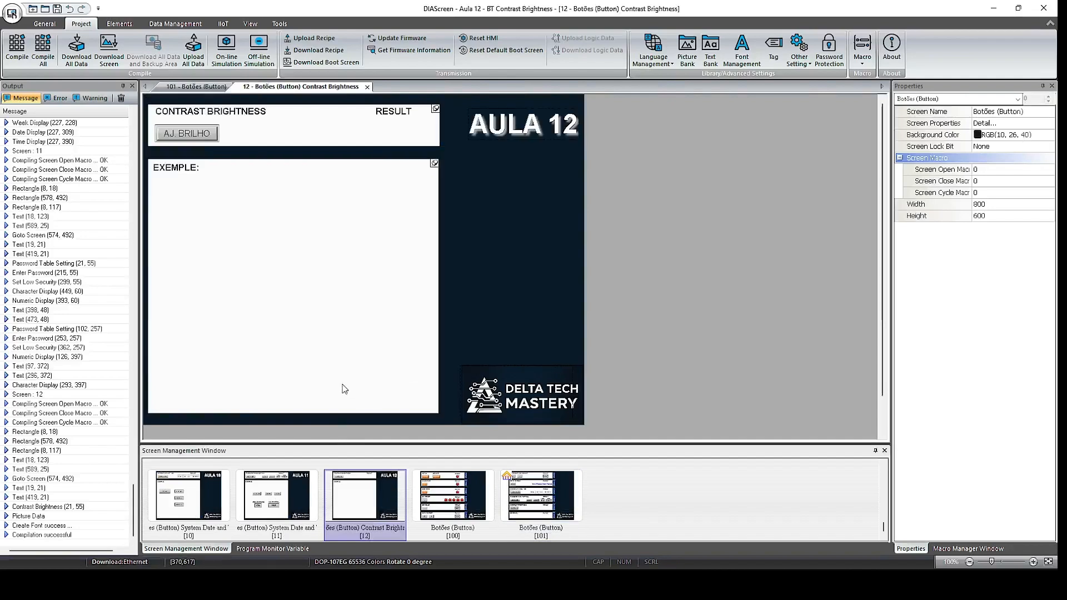
right_click(237, 250)
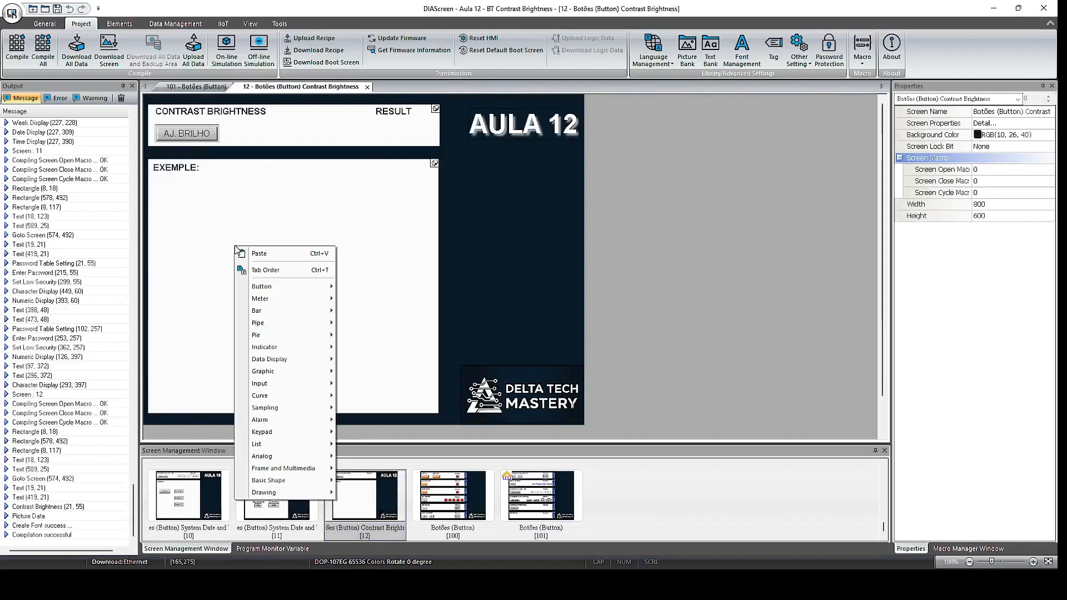
left_click(300, 292)
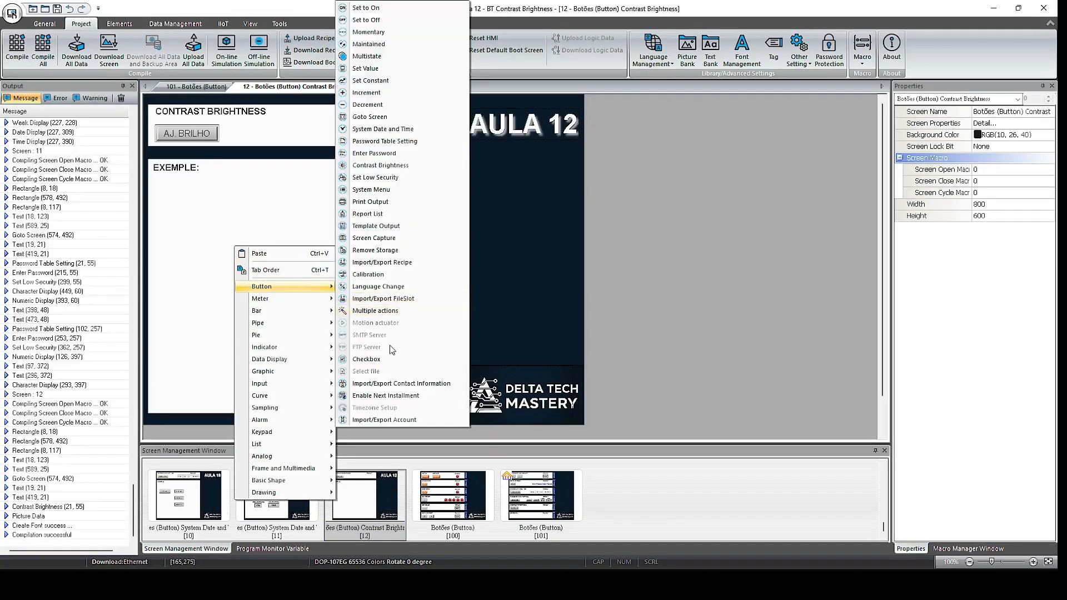
left_click(405, 169)
left_click_drag(213, 217, 294, 239)
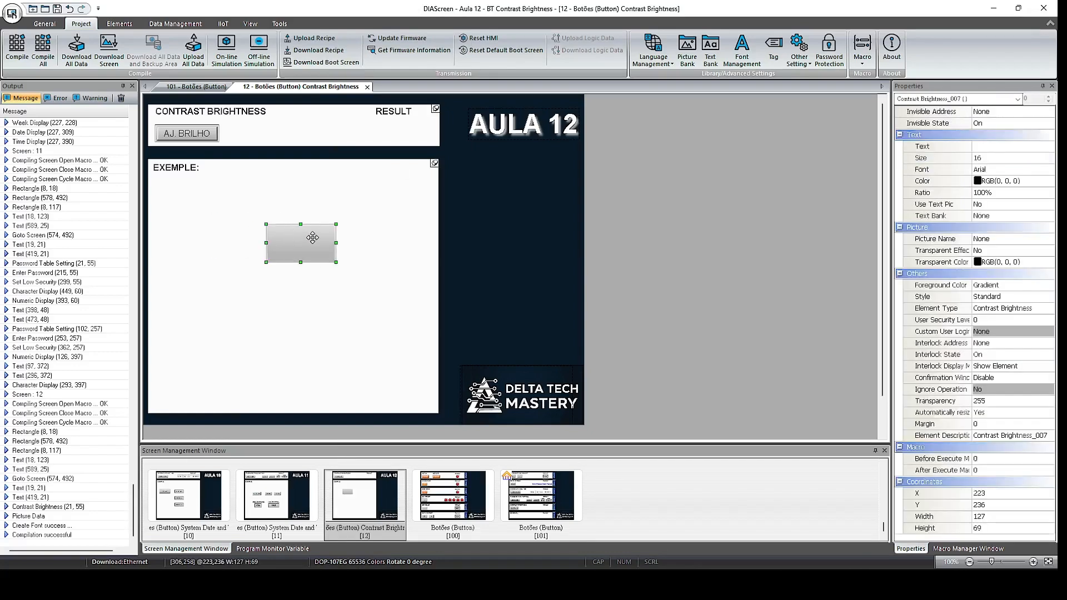
Open the new Contrast Brightness button's settings and set its style to Raised.
double_click(299, 246)
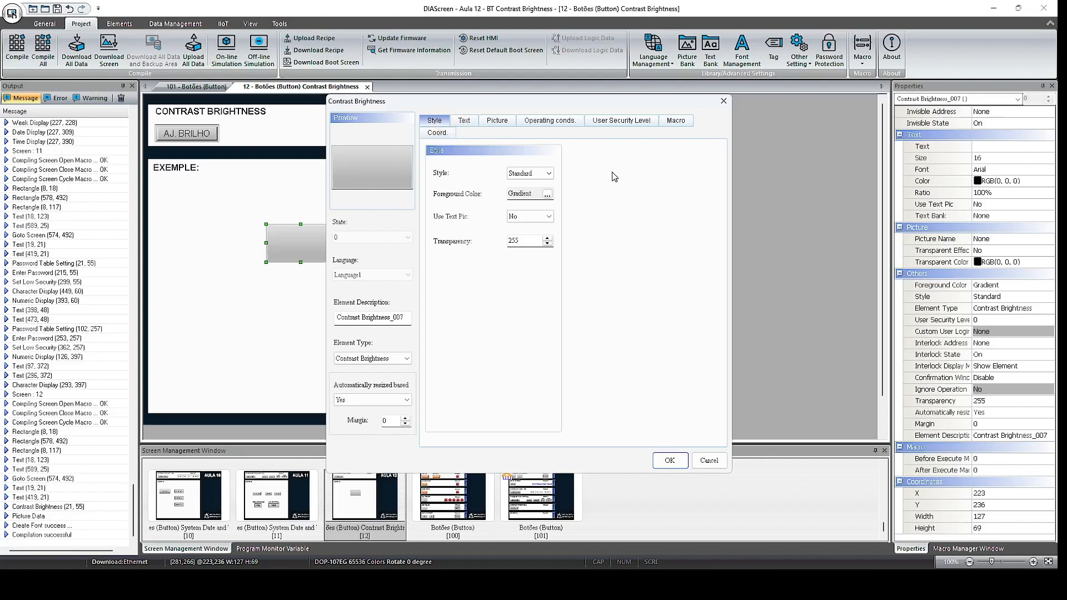
left_click(548, 175)
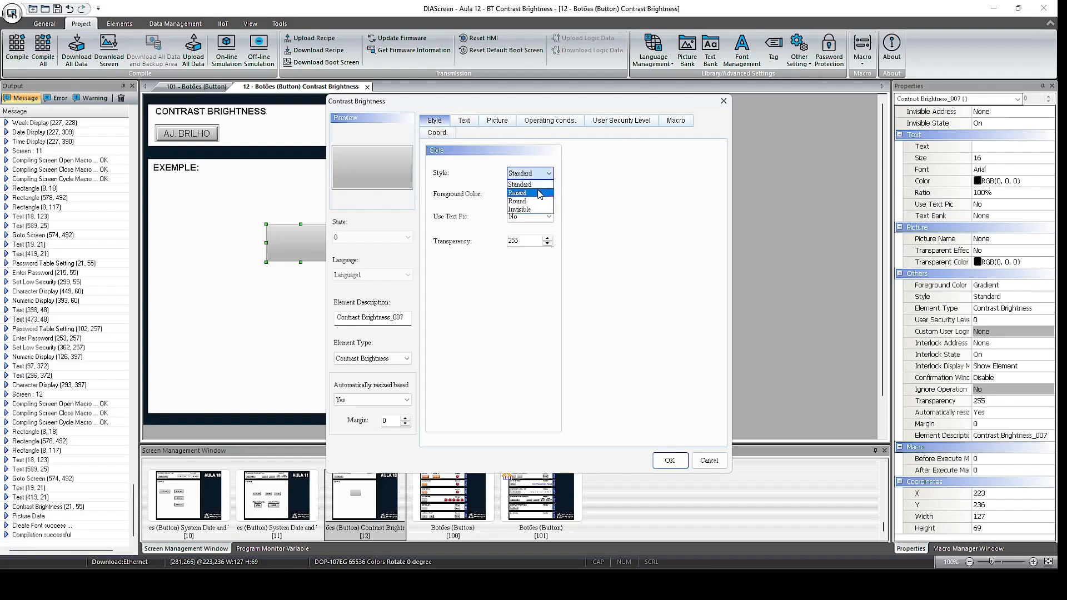
left_click(529, 193)
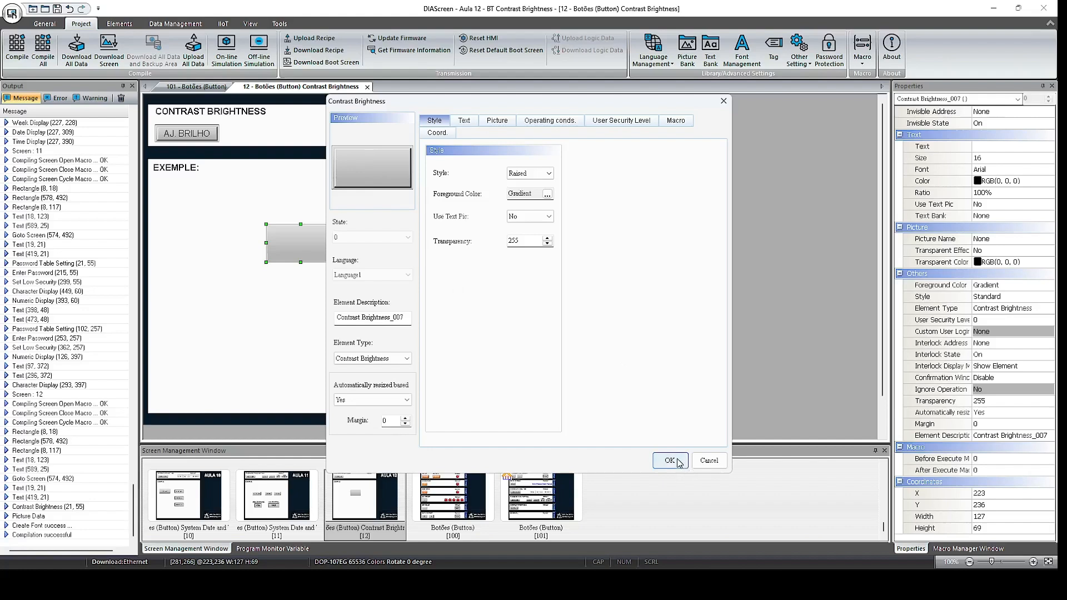
Assign light bulb picture 46 from the 100 Series Classic Symbol library to the new brightness button.
left_click(497, 120)
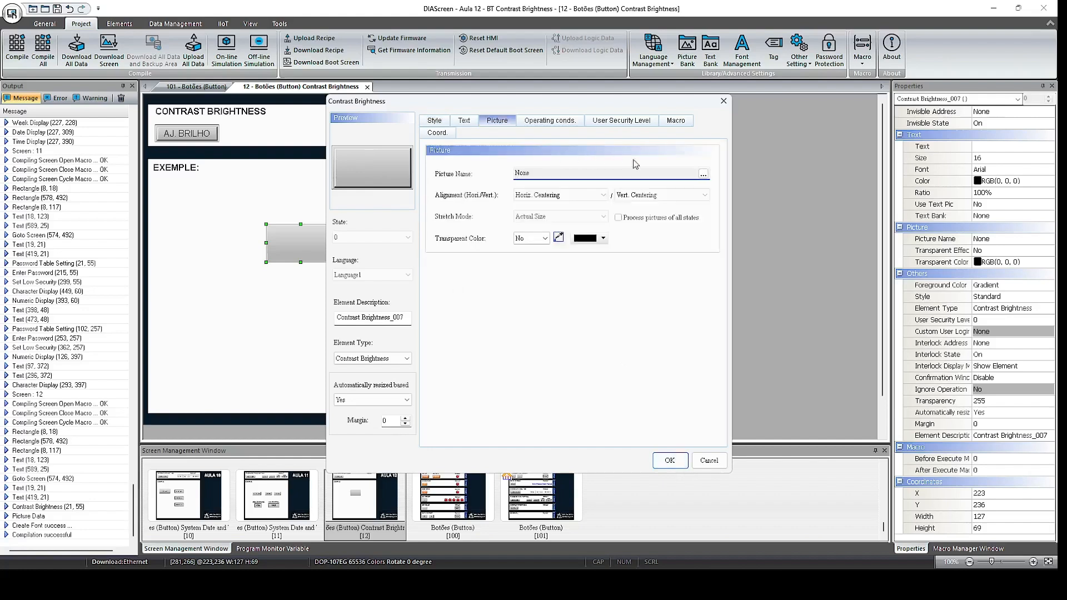
left_click(703, 175)
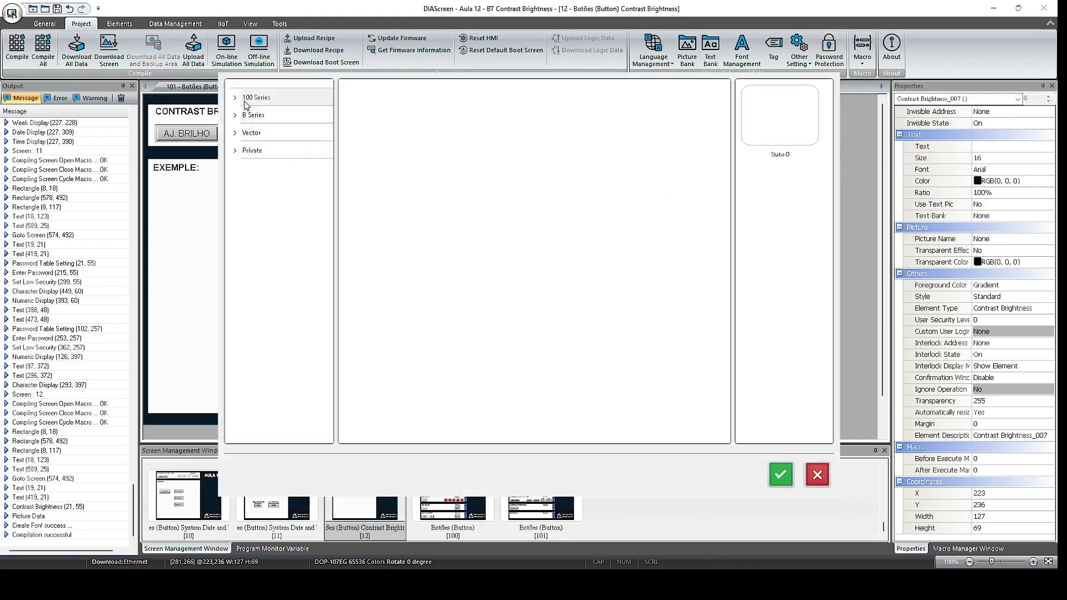
left_click(236, 98)
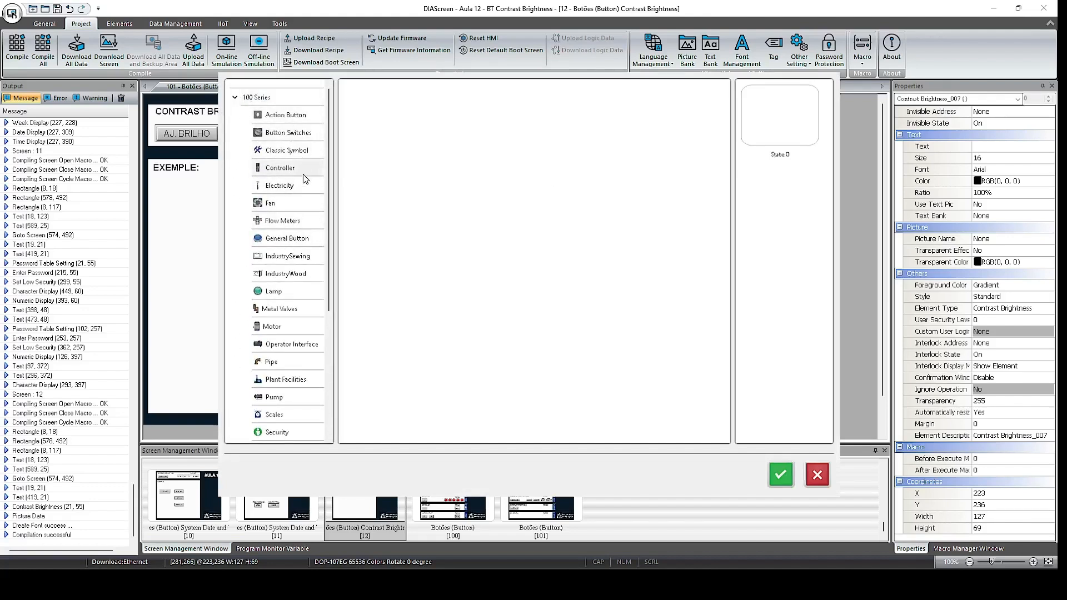
left_click(286, 152)
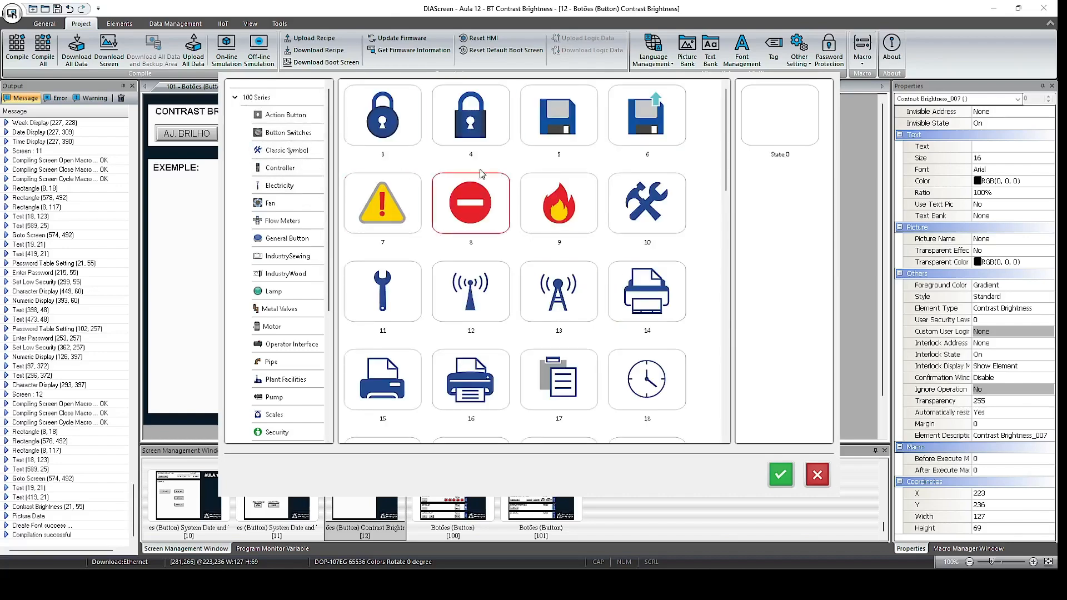
scroll(573, 258, "down", 3)
scroll(575, 256, "down", 7)
left_click_drag(645, 132, 784, 123)
left_click(781, 475)
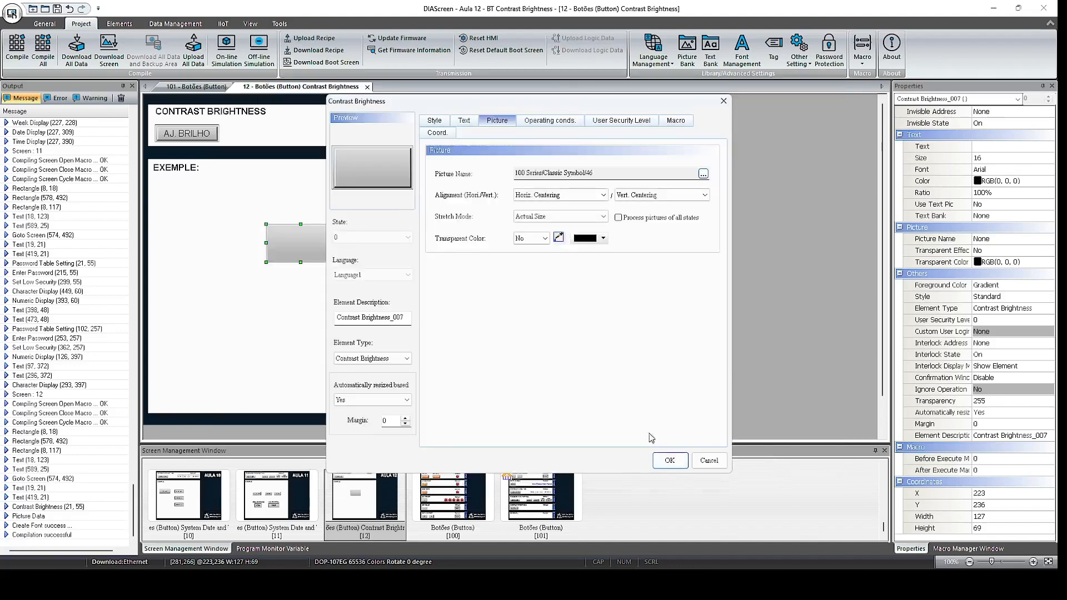
Compare the Stretch 1:1 and Stretch All modes for the bulb picture and apply Stretch 1:1 to the button.
left_click(535, 223)
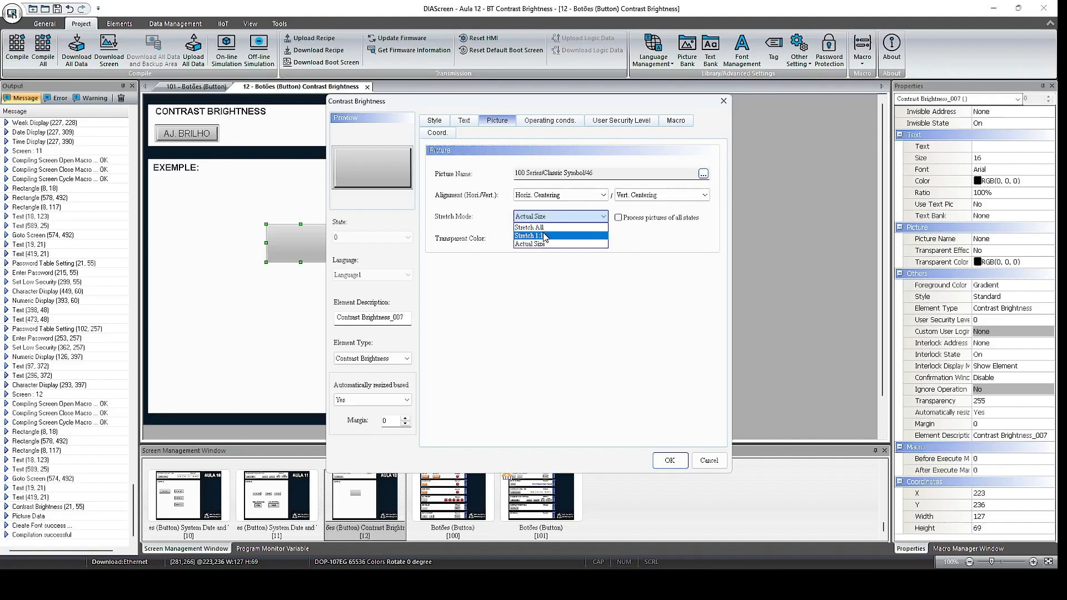
left_click(550, 236)
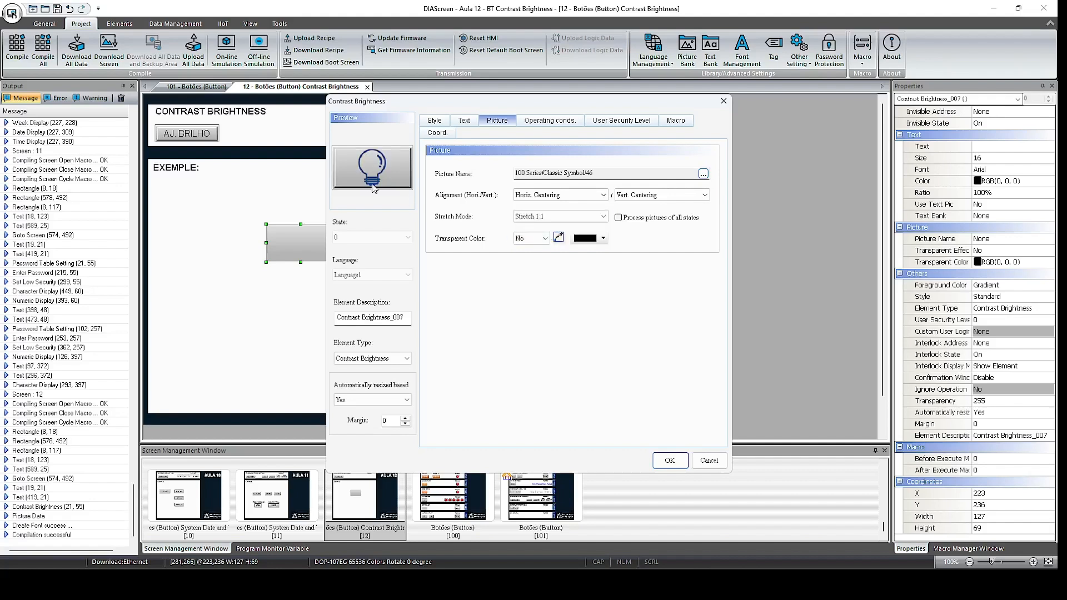
left_click(551, 216)
left_click(553, 225)
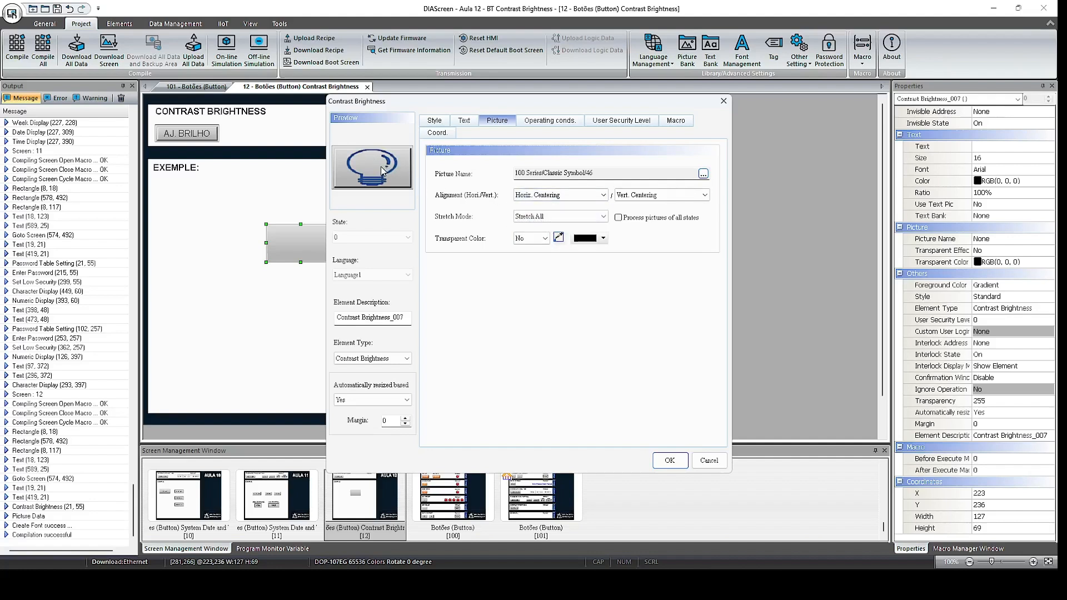
left_click(553, 218)
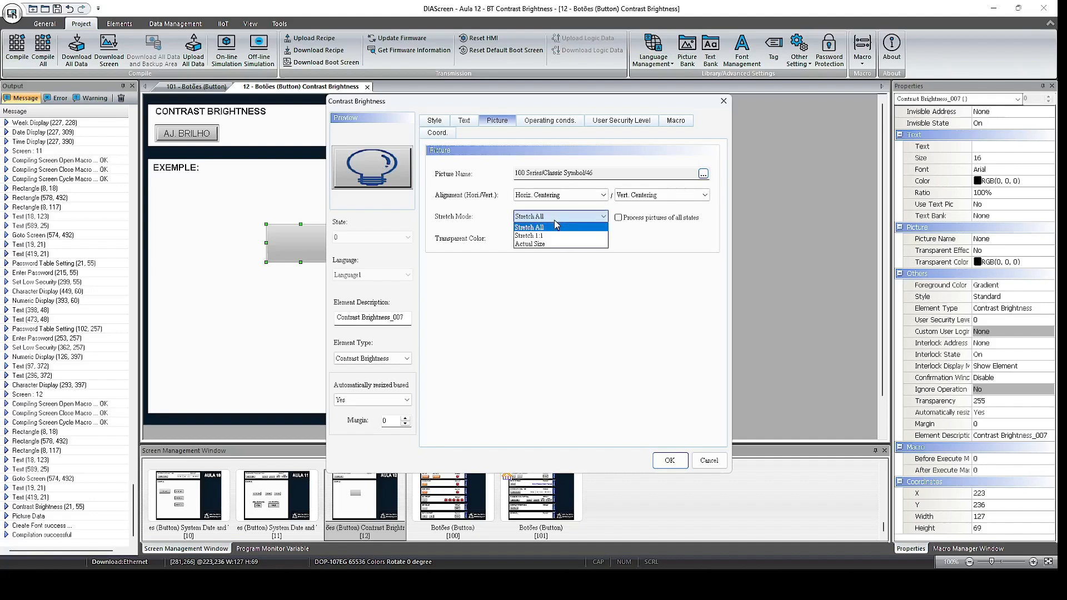
left_click(533, 234)
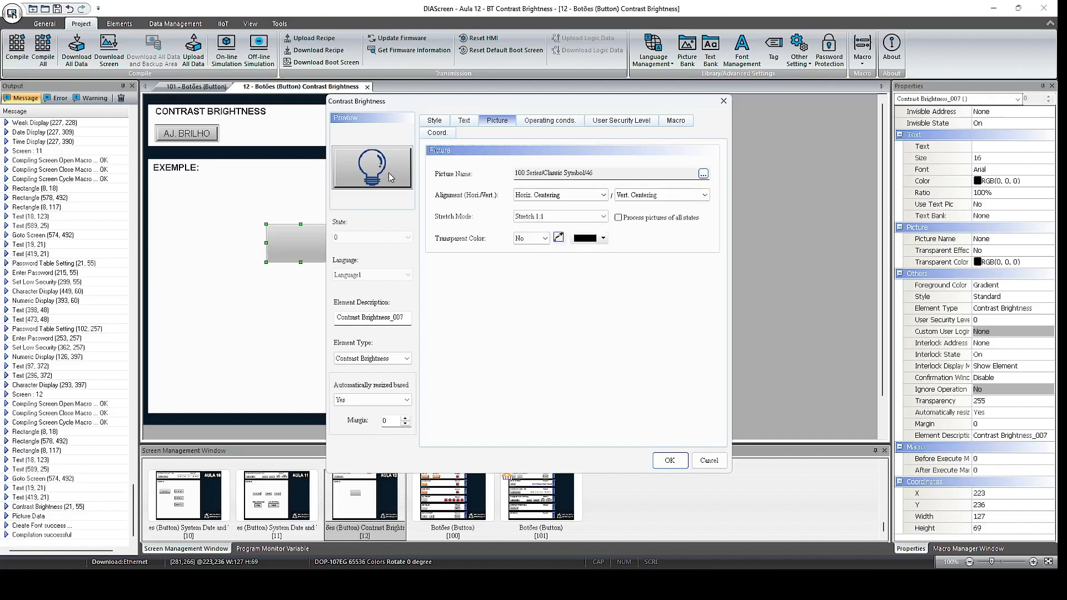
left_click(671, 461)
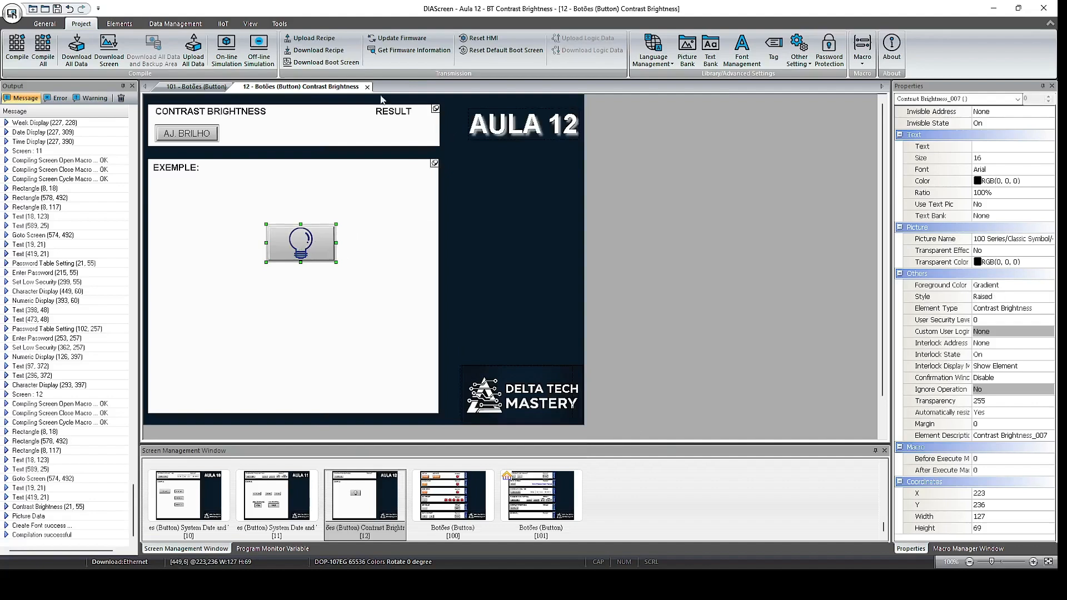
Align the light bulb picture to the right side of the selected brightness button.
left_click(44, 23)
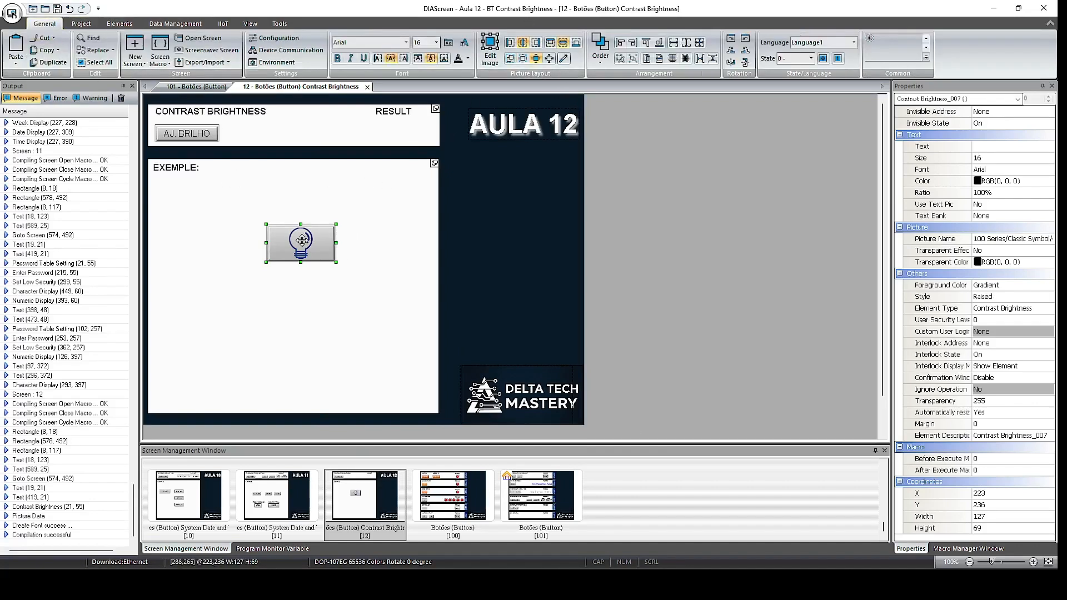
left_click(536, 44)
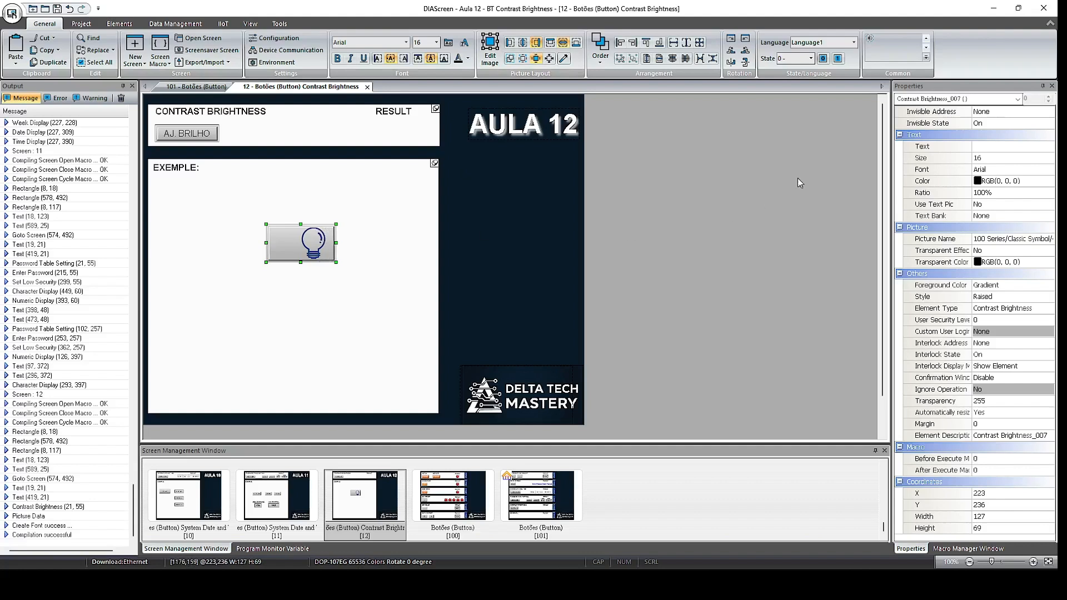
Label the brightness button with the two-line text "AJUSTE" / "BRILHO", left-aligned and bold.
left_click(994, 147)
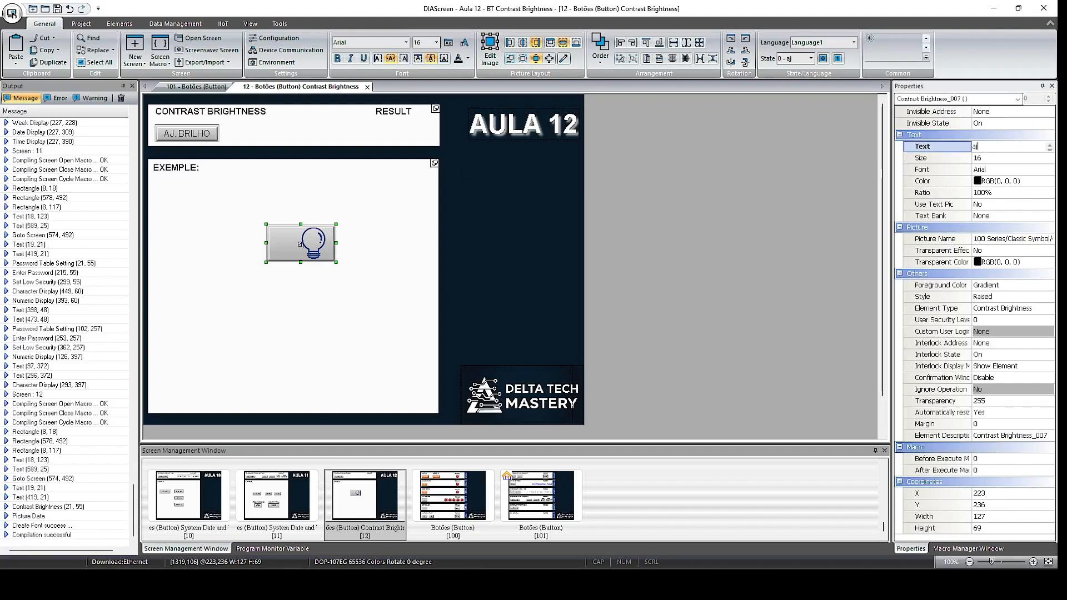
key("BackSpace")
key("Caps_Lock")
type("AJUSTE")
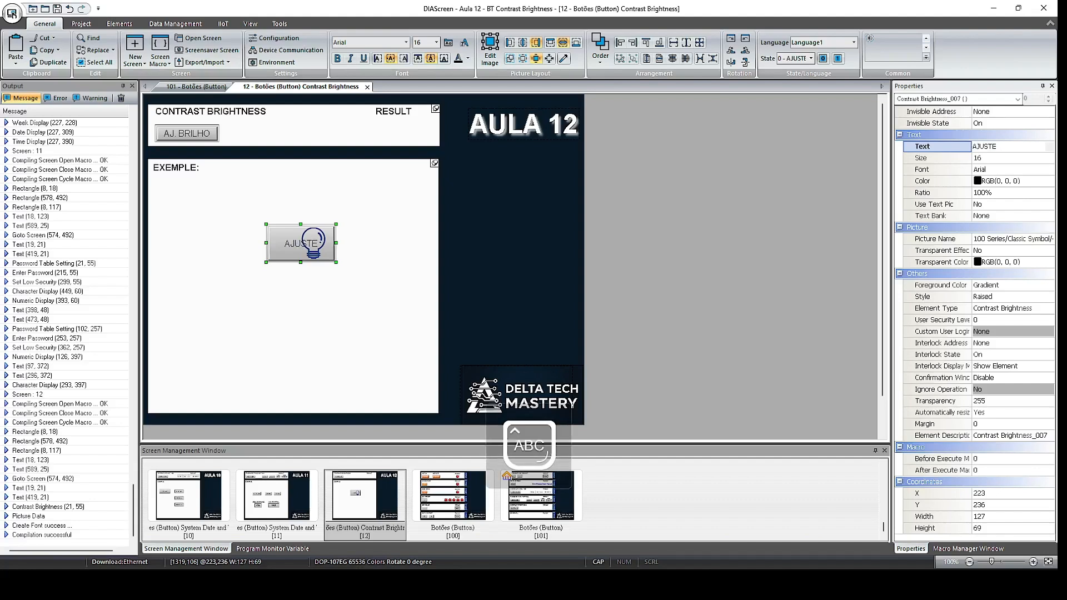
key("Return")
type("BRILHO")
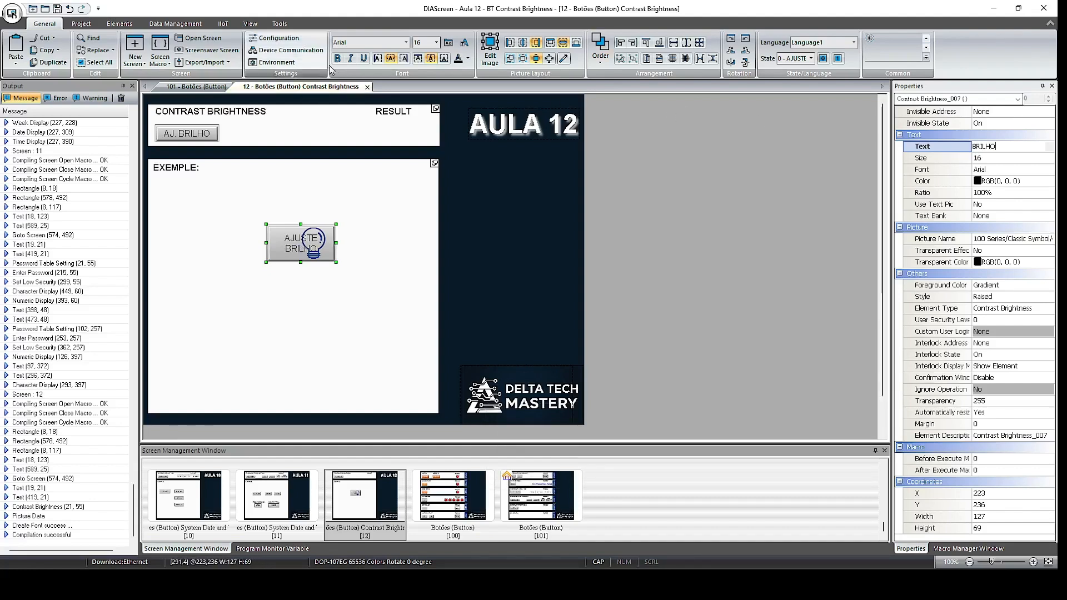
left_click(380, 59)
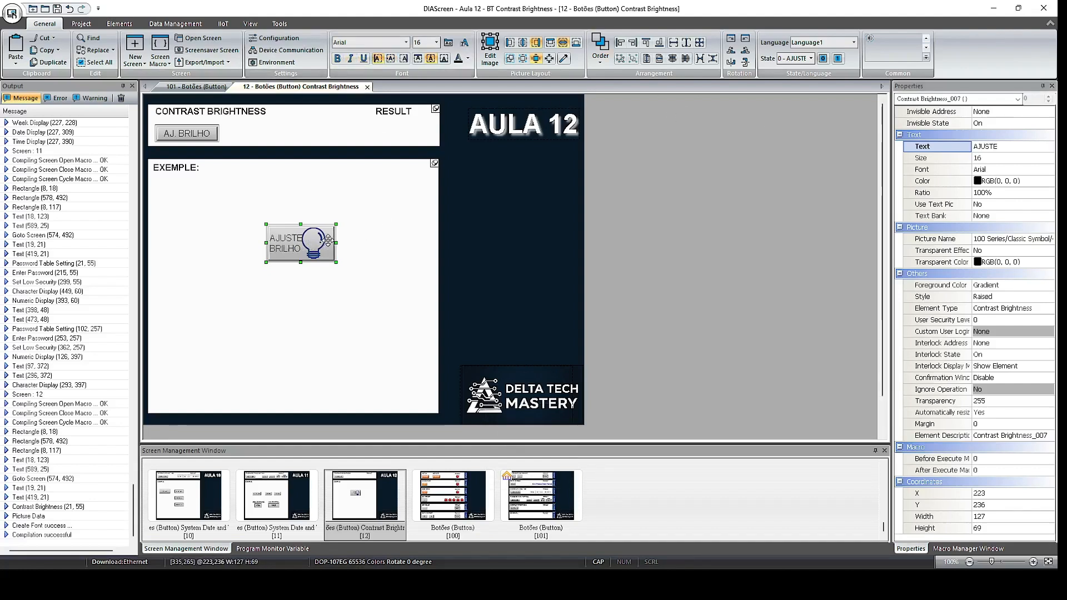
left_click(337, 59)
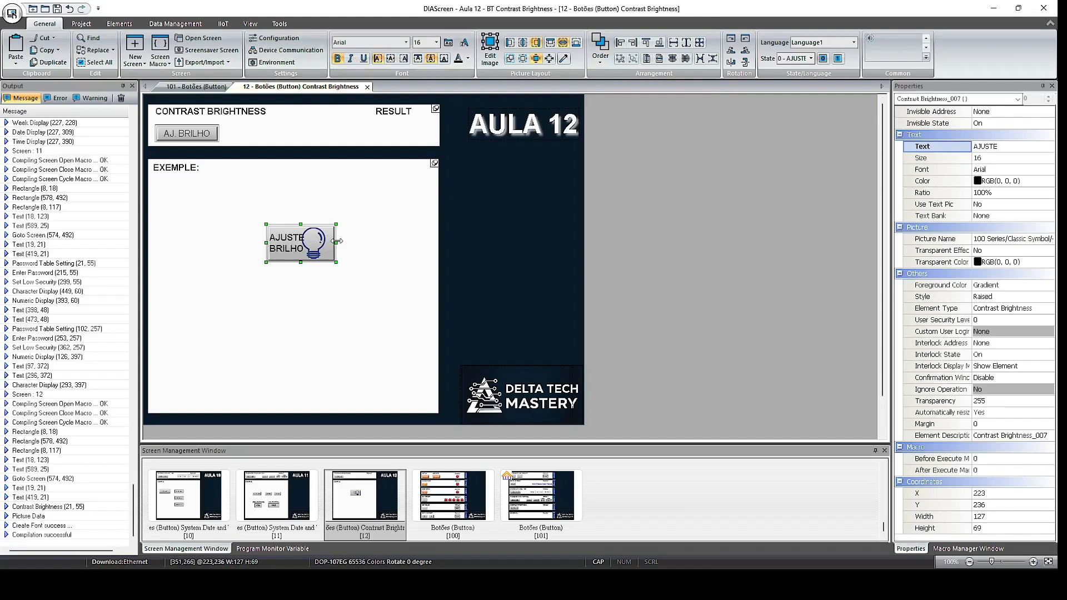
Widen the brightness button to 142 and move it to about X 337, Y 193 in the example area.
left_click_drag(338, 241, 342, 216)
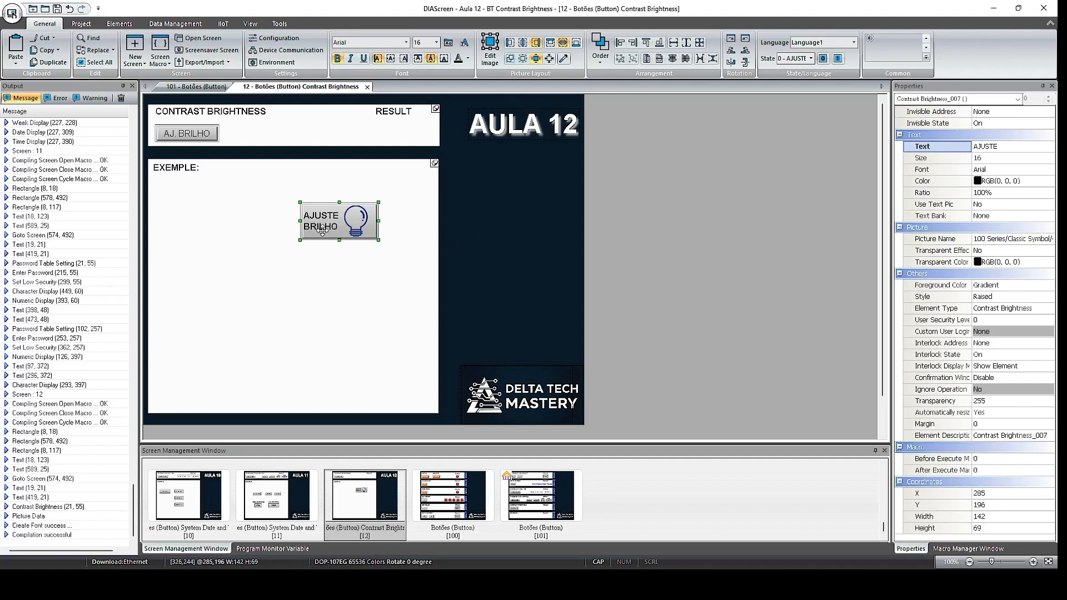
left_click(482, 209)
left_click_drag(333, 225, 362, 223)
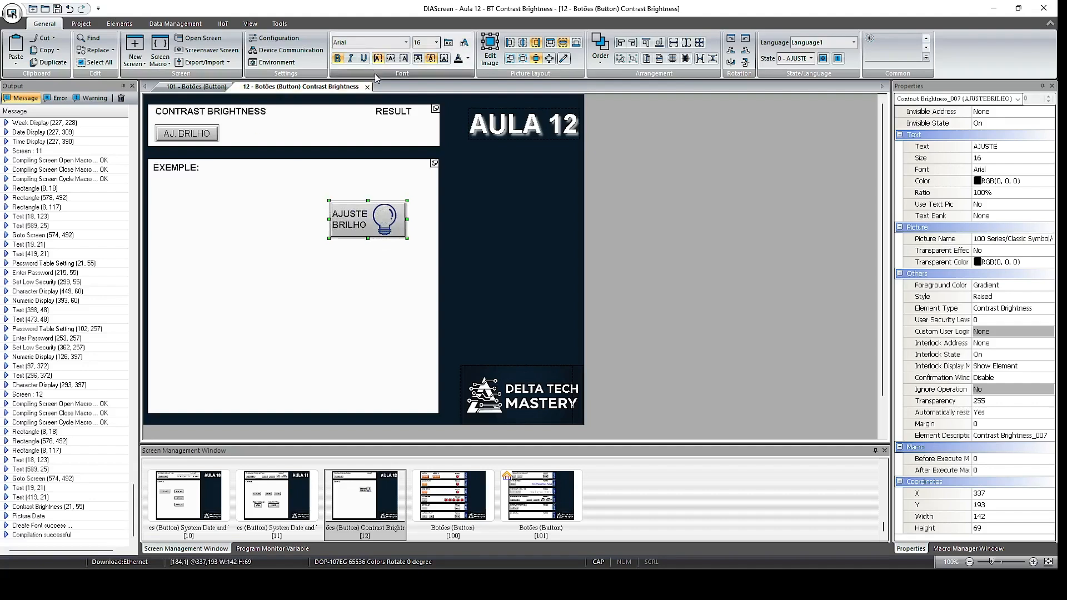
Test the AJUSTE BRILHO button on the AULA 12 screen in the offline simulation by adjusting its Brightness slider.
left_click(74, 23)
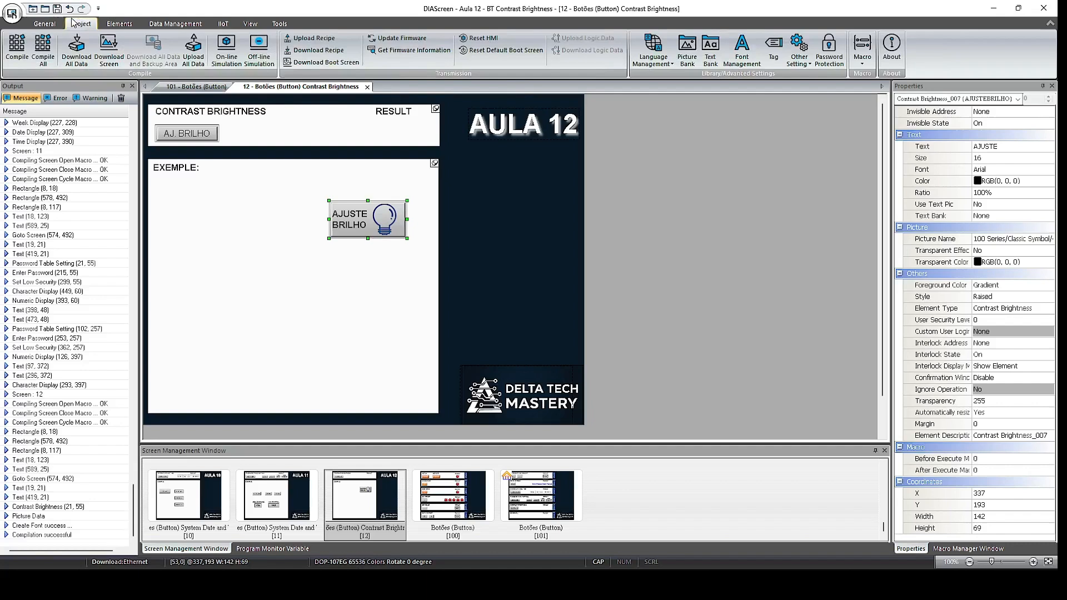
left_click(263, 58)
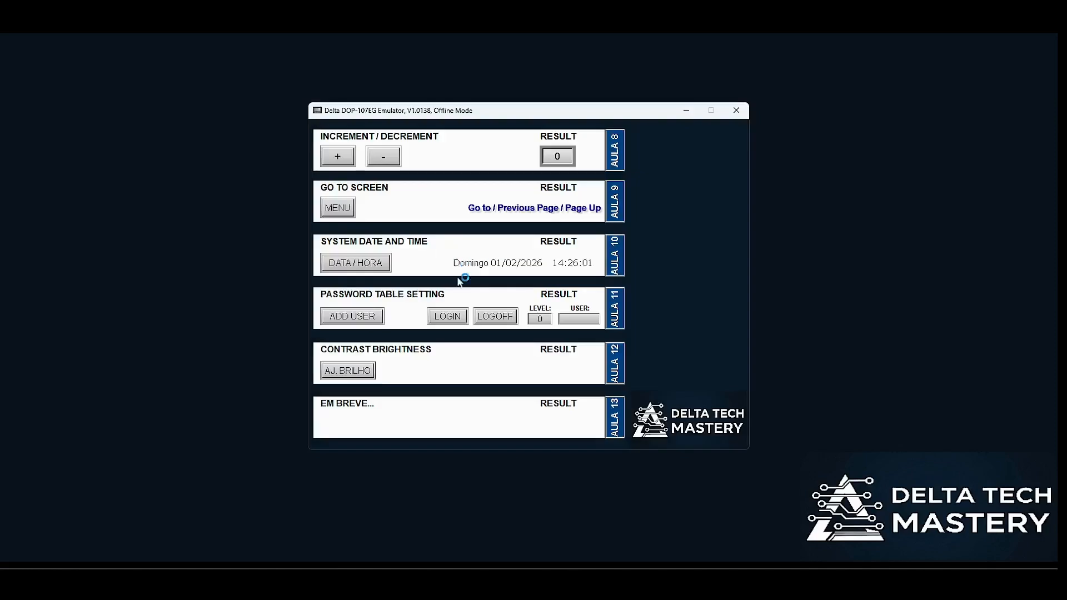
left_click(615, 368)
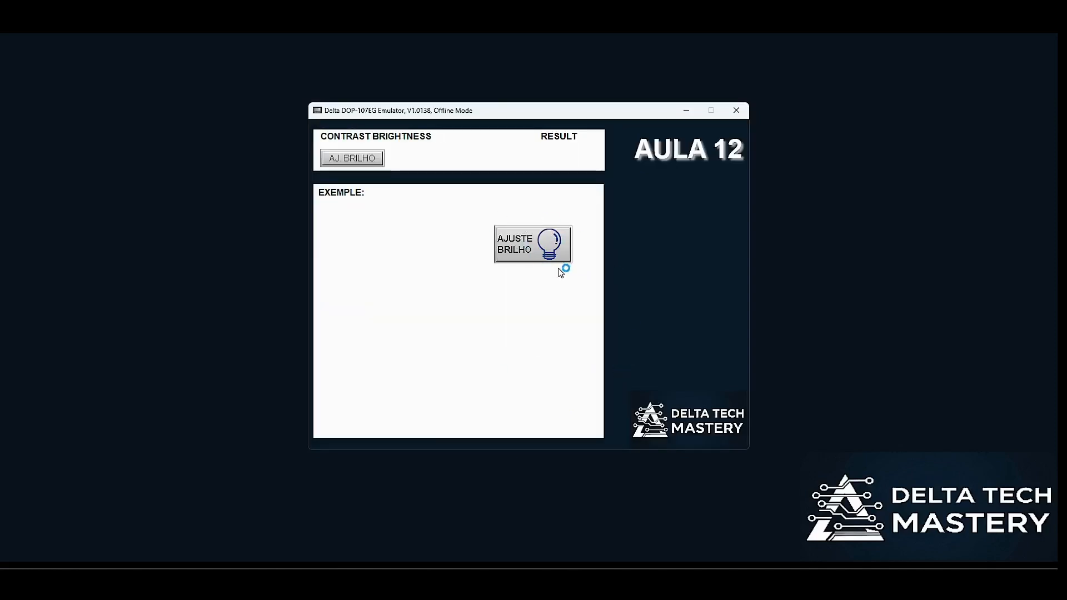
left_click(548, 254)
mouse_move(550, 293)
left_mouse_down()
mouse_move(600, 291)
mouse_move(550, 299)
left_mouse_up()
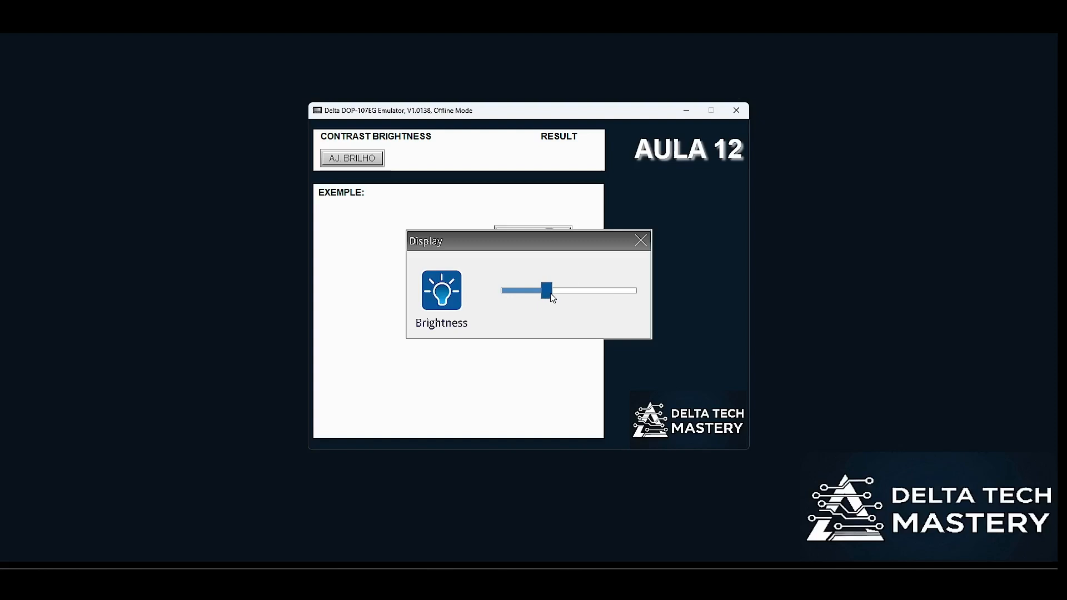